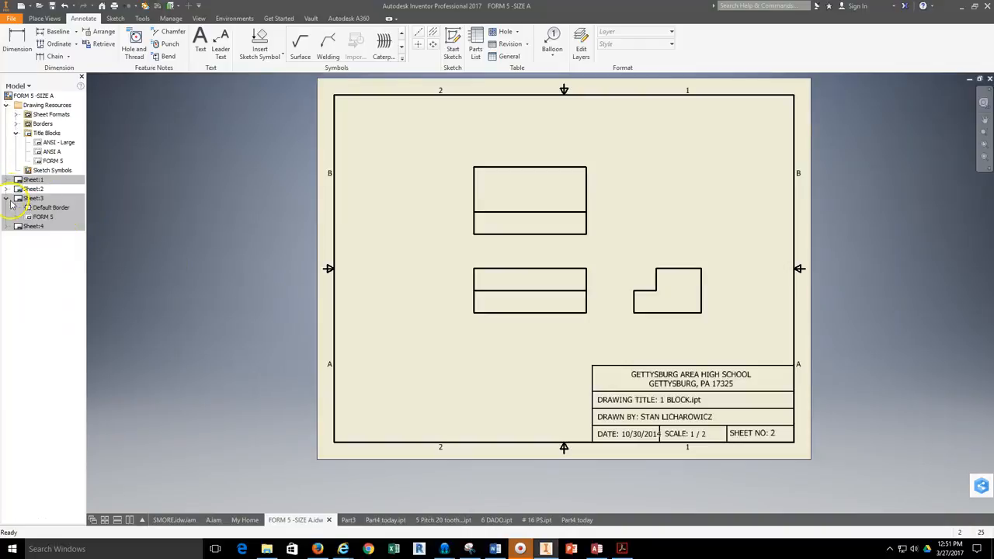
- Prepare to place views on the blank Sheet:3 and dismiss the logoff warning
middle_drag(595, 289, 594, 263)
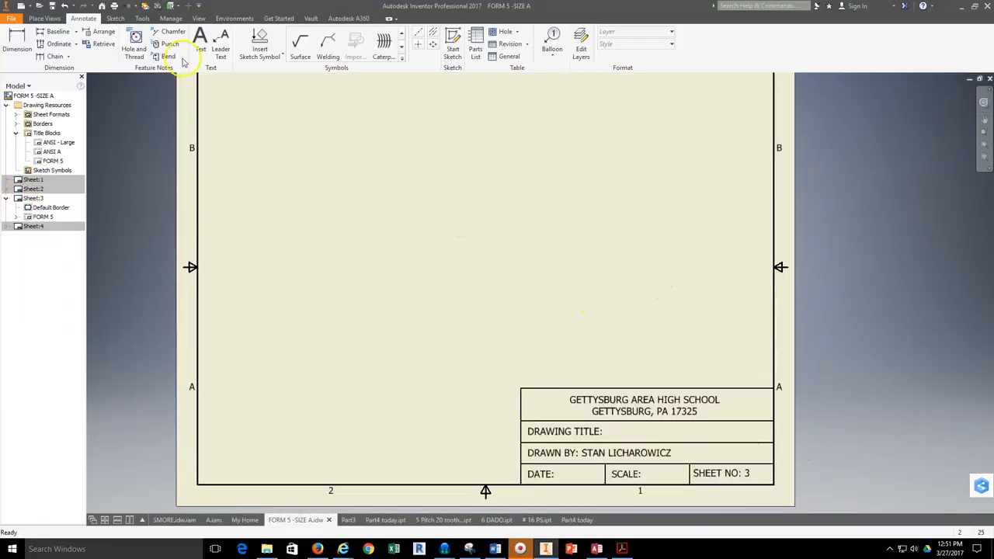
click(48, 19)
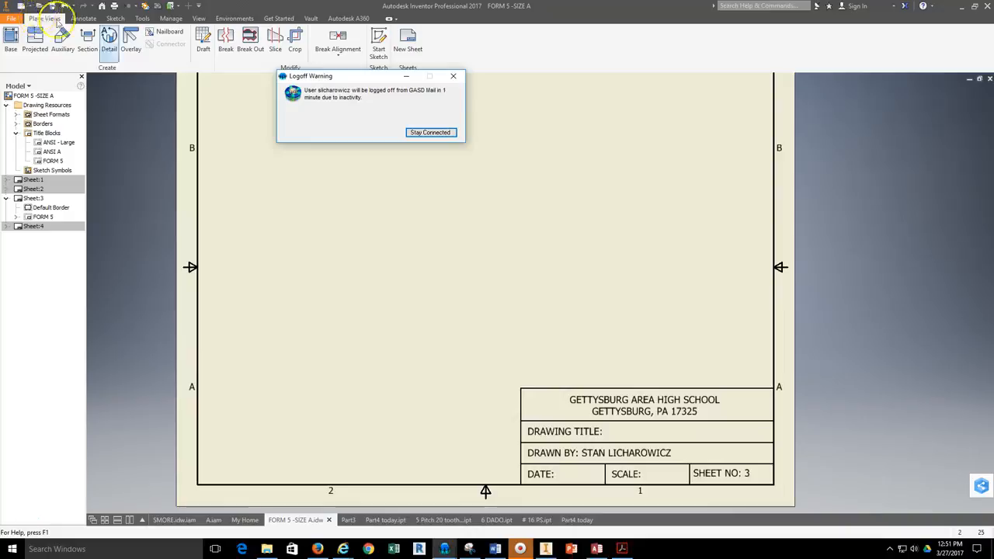
click(454, 77)
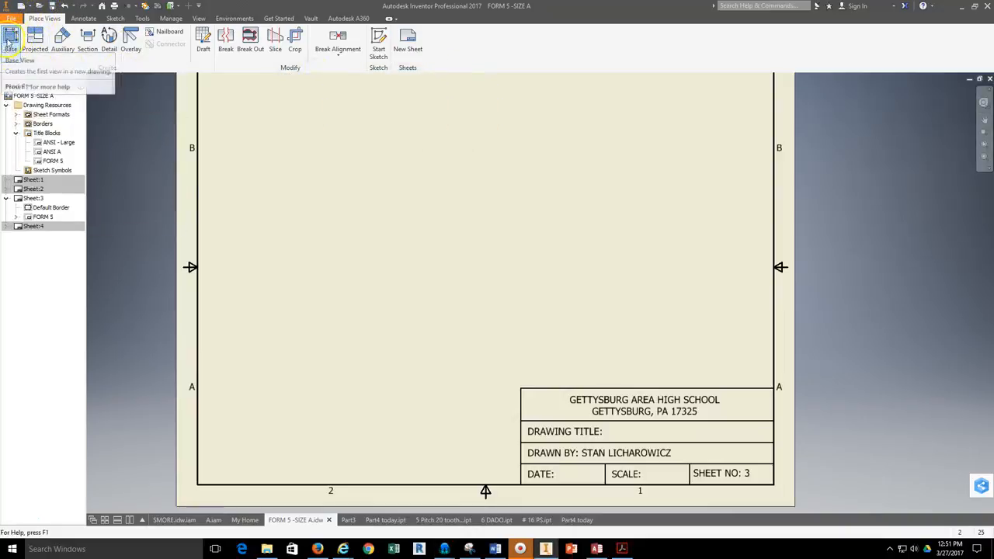
- Start a base view, move its preview toward the lower left of the sheet and browse for another model file
click(9, 43)
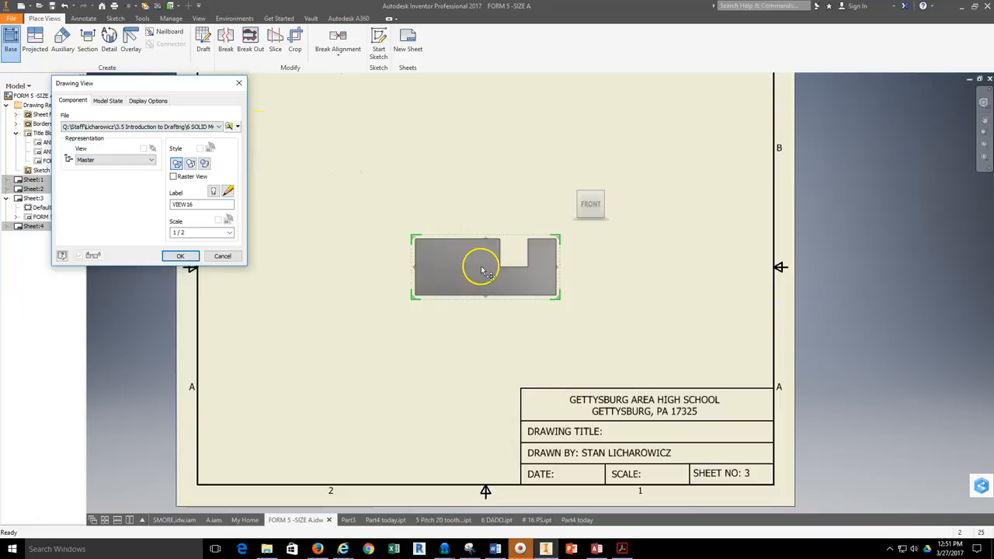
mouse_move(472, 282)
mouse_down()
mouse_move(426, 305)
mouse_move(406, 301)
mouse_up()
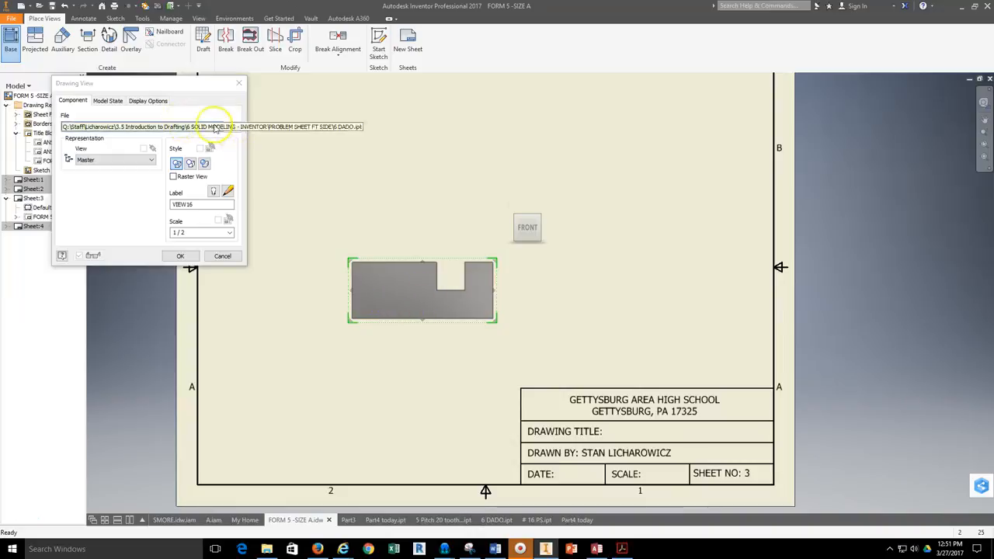
click(216, 128)
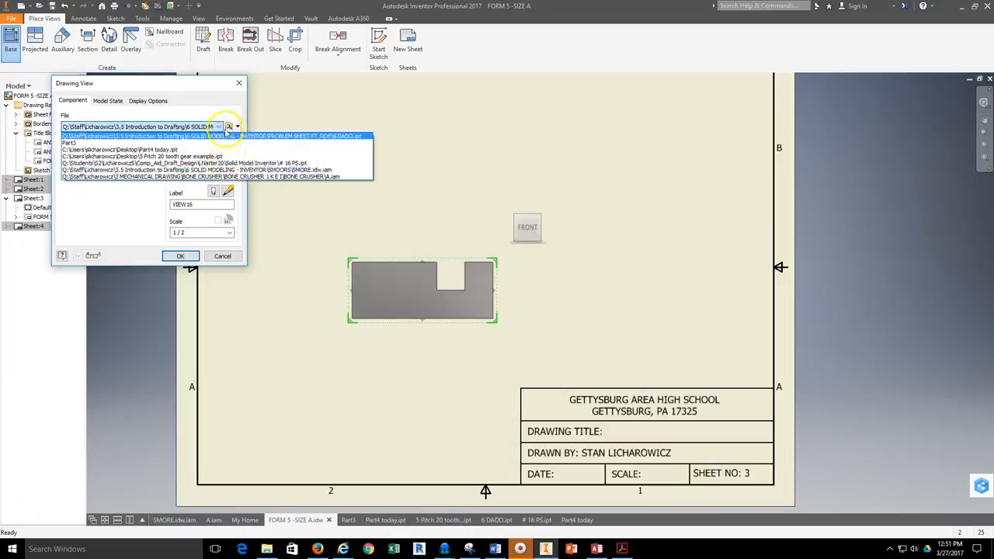
click(229, 134)
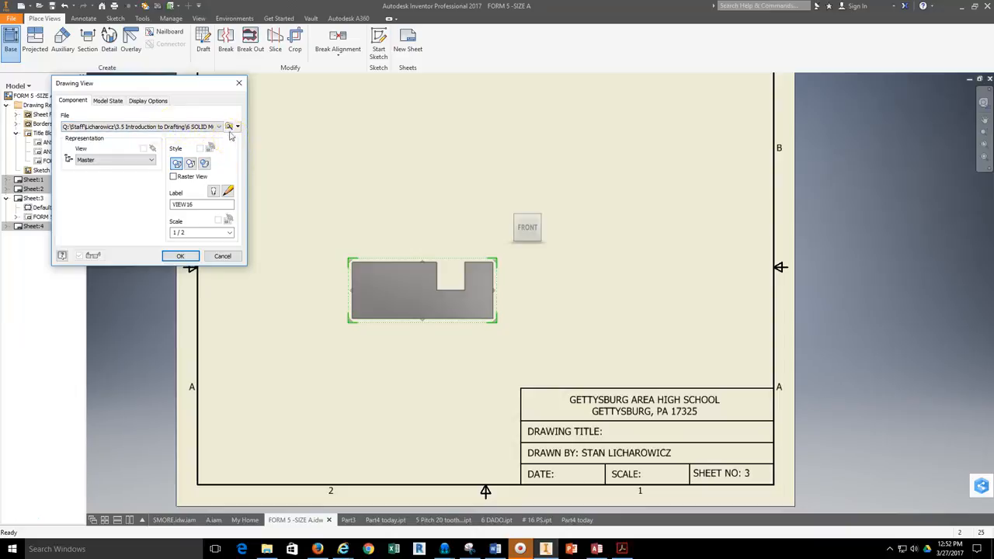
click(229, 128)
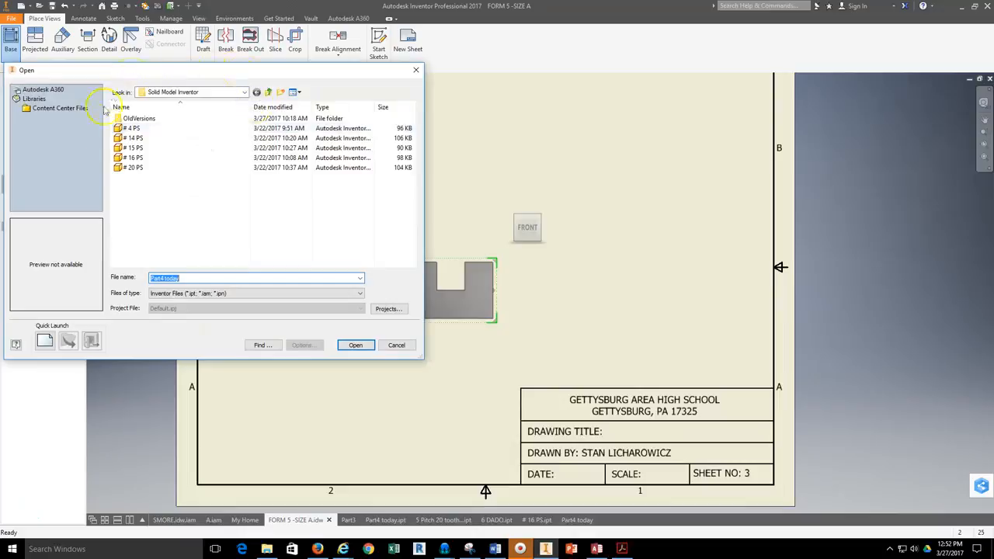
drag(217, 71, 274, 87)
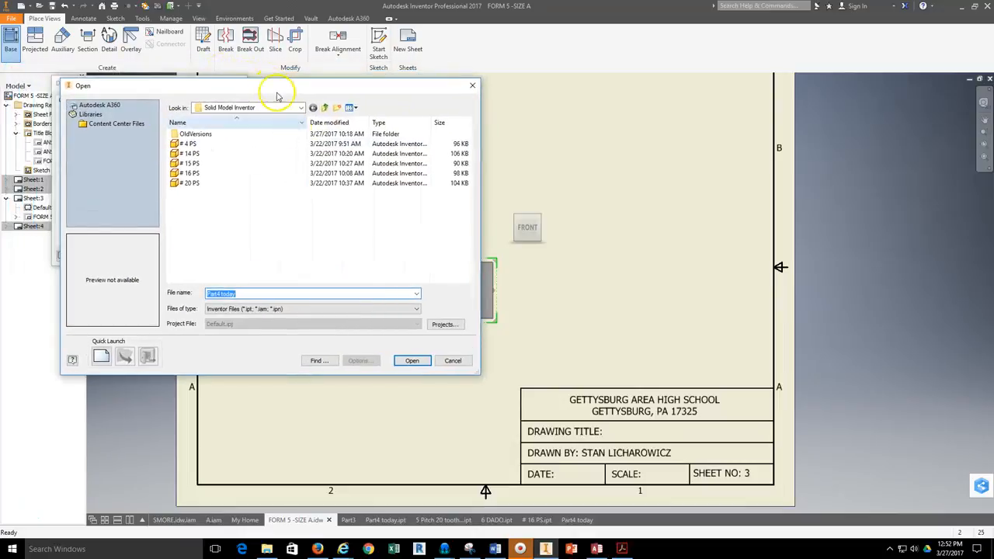
- Load the part # 16 PS from the student's Solid Model Inventor folder into the base view
click(299, 108)
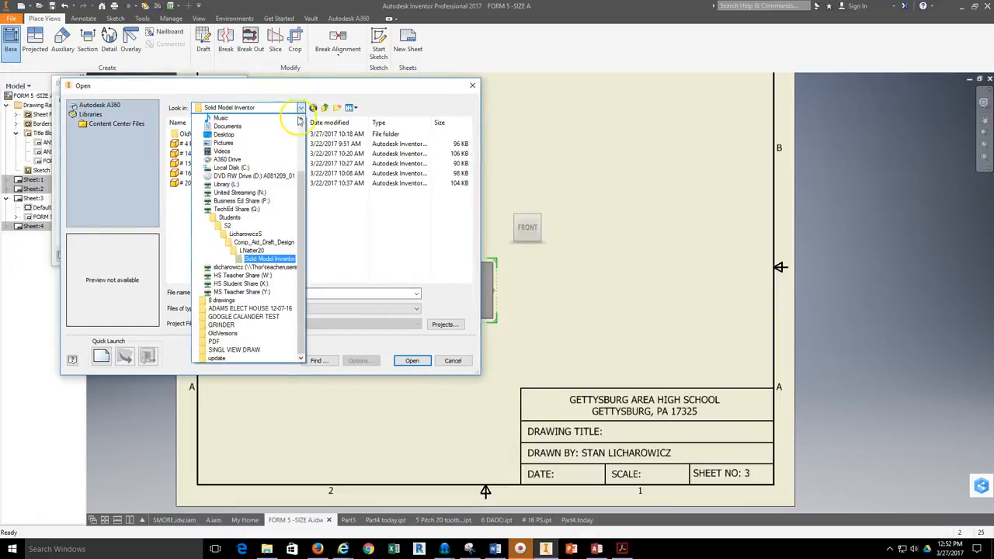
click(253, 241)
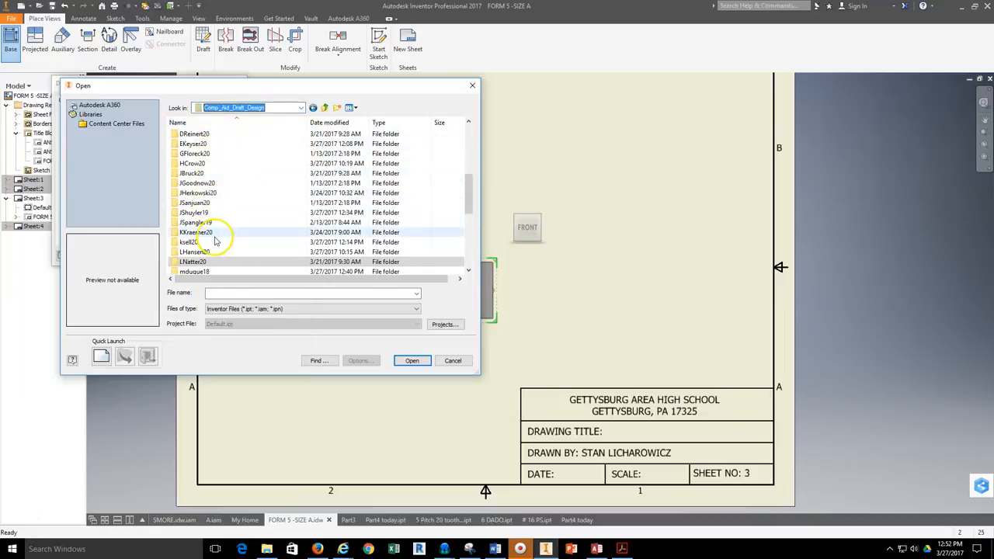
scroll(221, 206, down, 1)
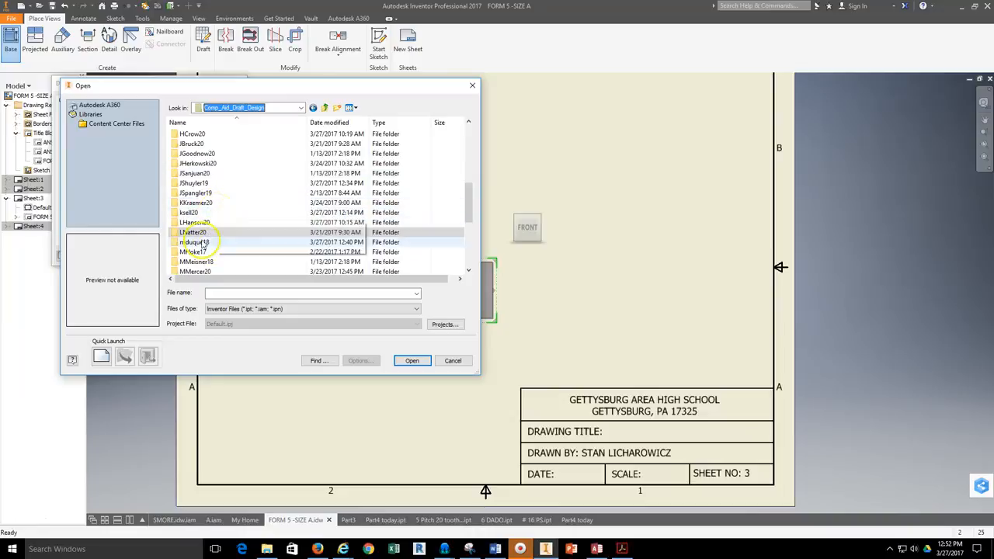
click(229, 232)
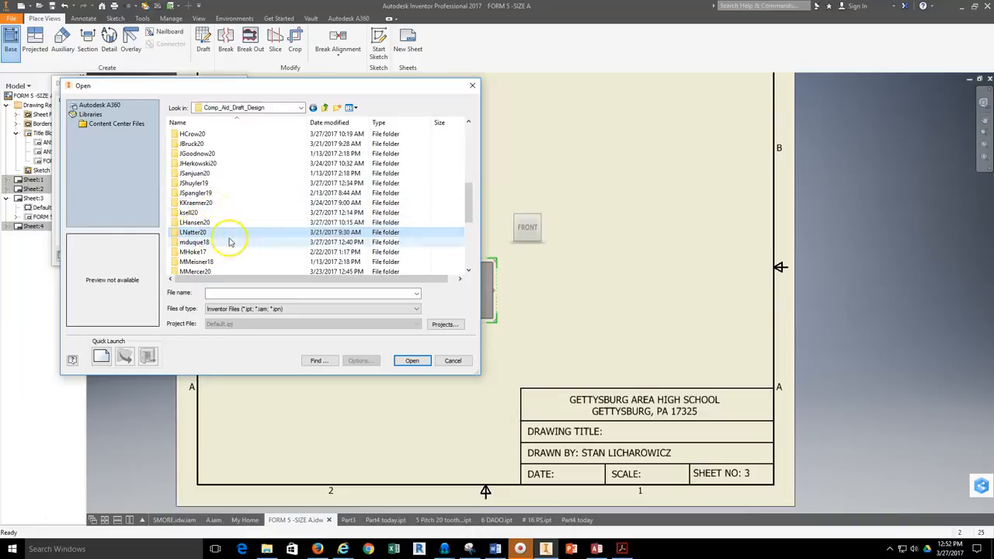
click(412, 360)
double_click(210, 145)
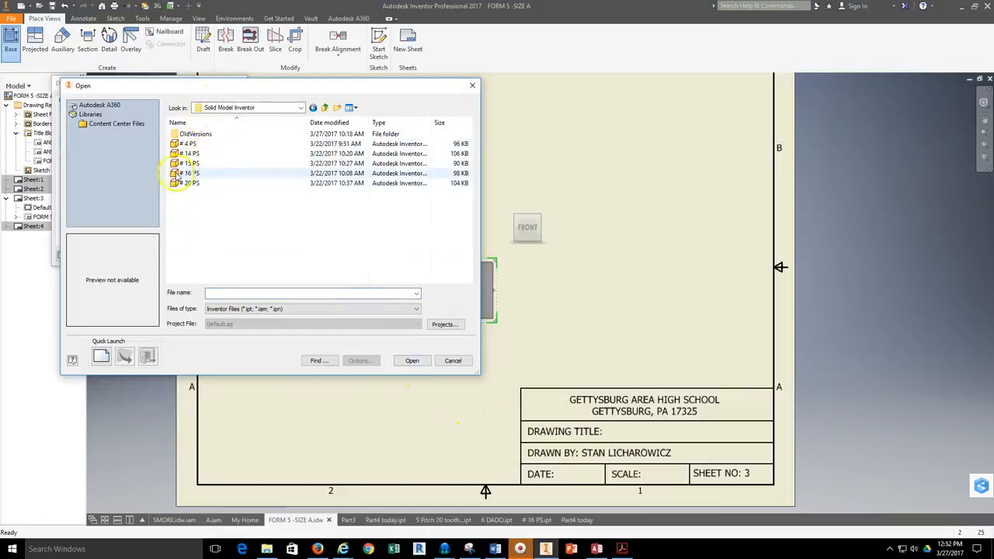
click(190, 173)
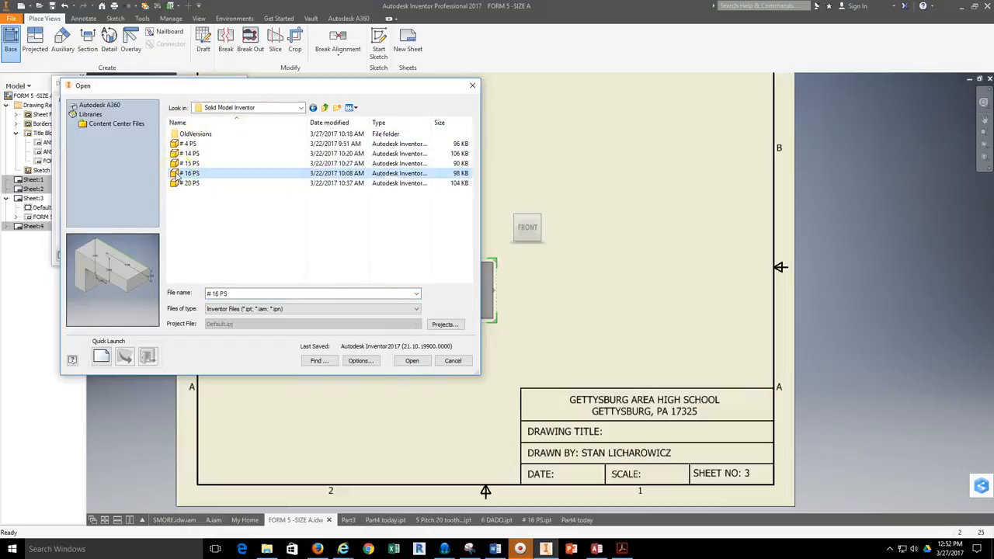
click(411, 361)
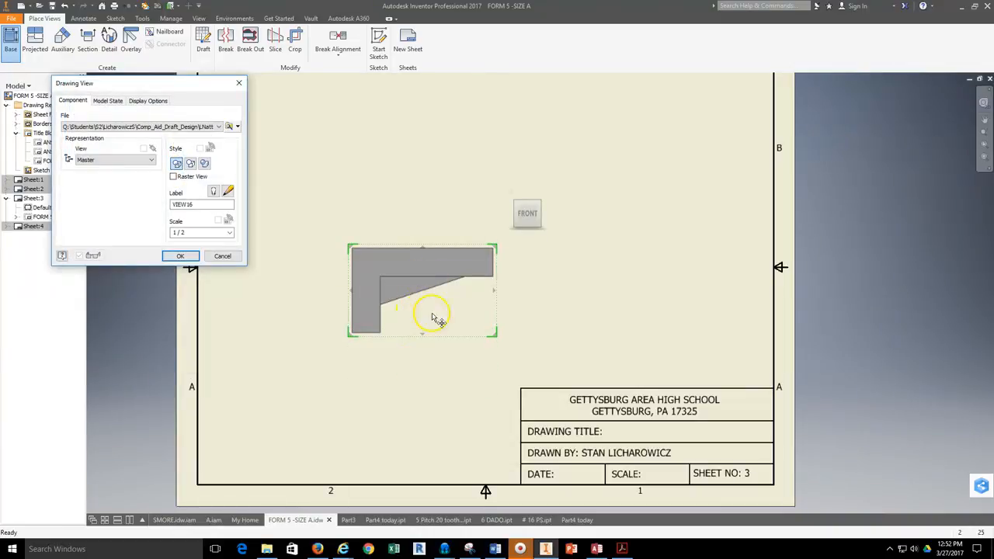
- Project a view above the front-oriented base view and one to its right, and create all three views
mouse_move(535, 202)
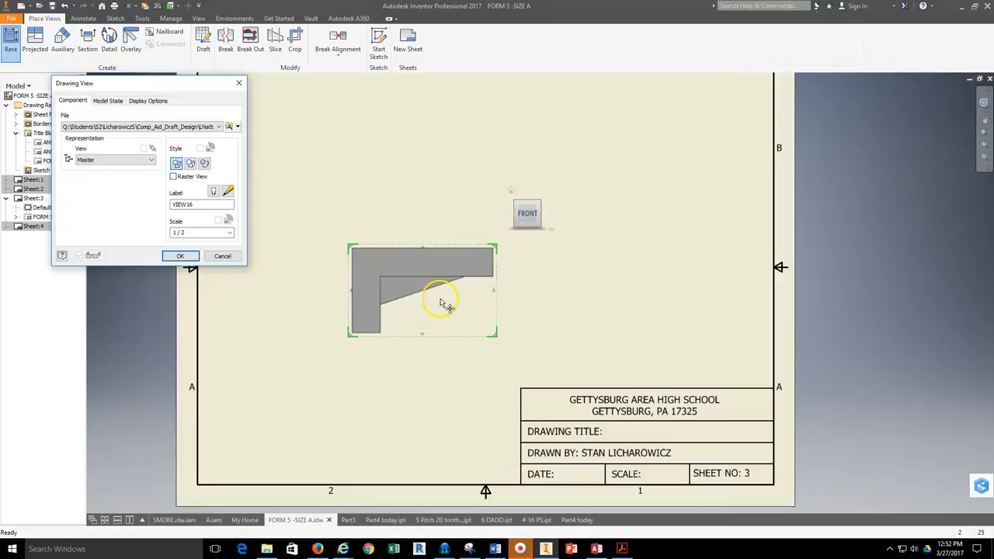
middle_drag(439, 298, 436, 332)
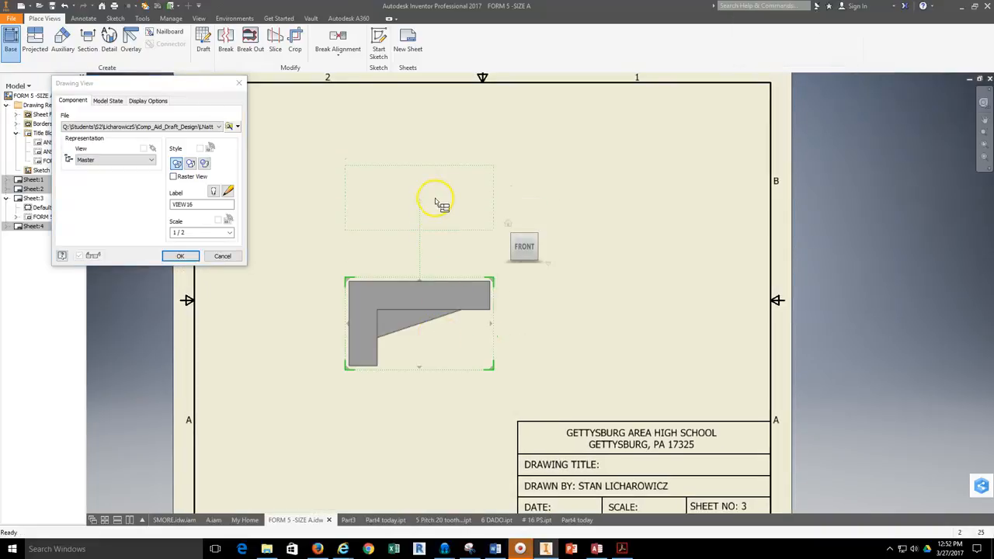
click(436, 199)
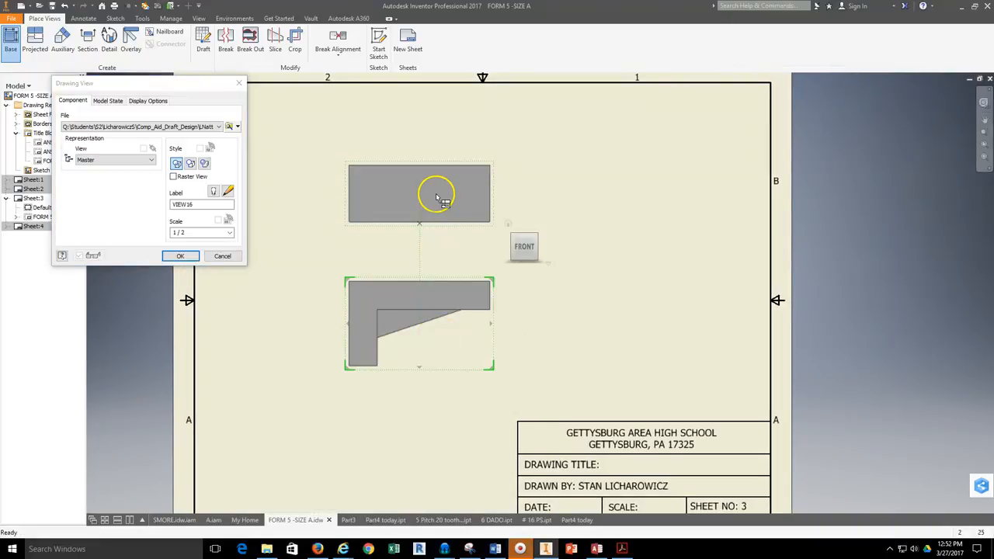
click(599, 313)
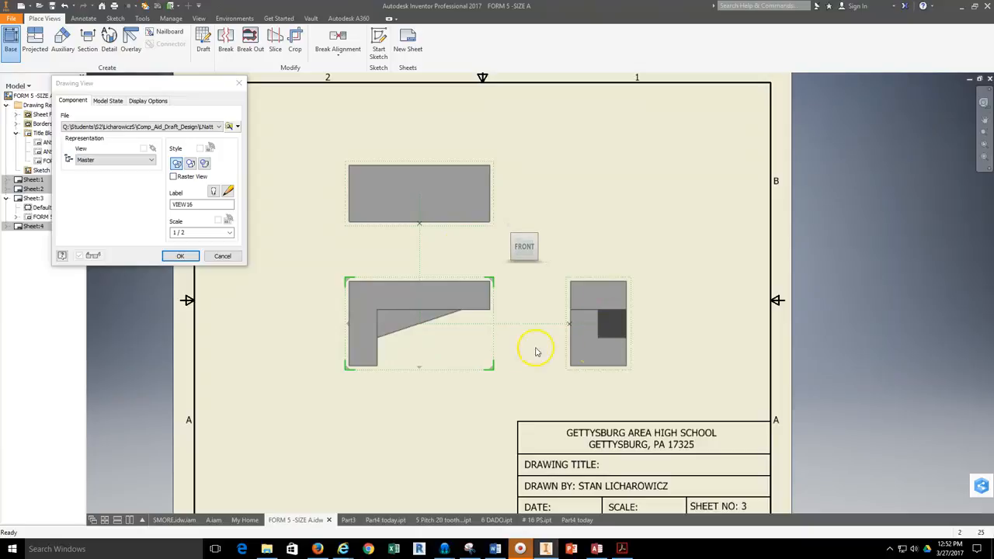
click(184, 256)
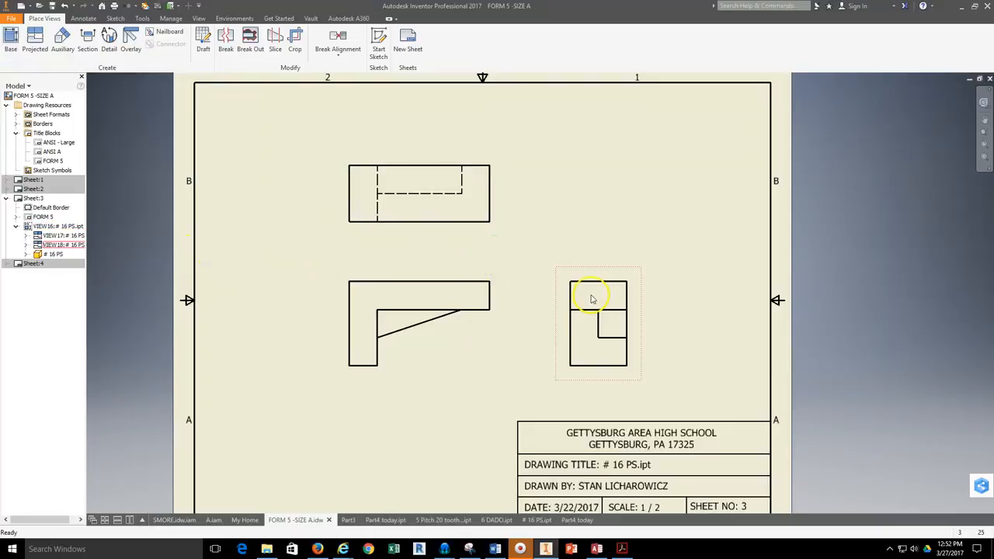
- Inspect the hidden lines in the upper view and delete the base view together with its dependent views
scroll(439, 216, down, 3)
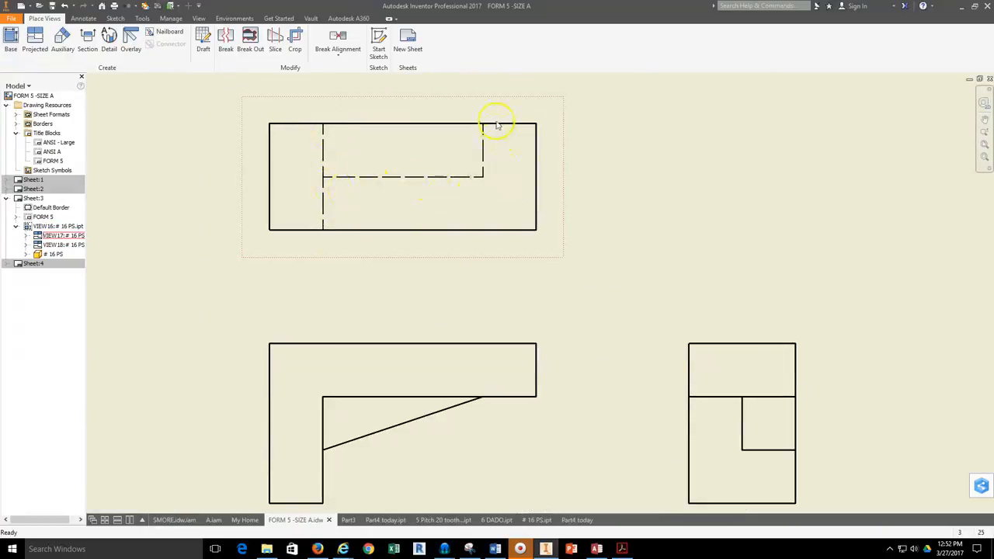
scroll(508, 211, up, 2)
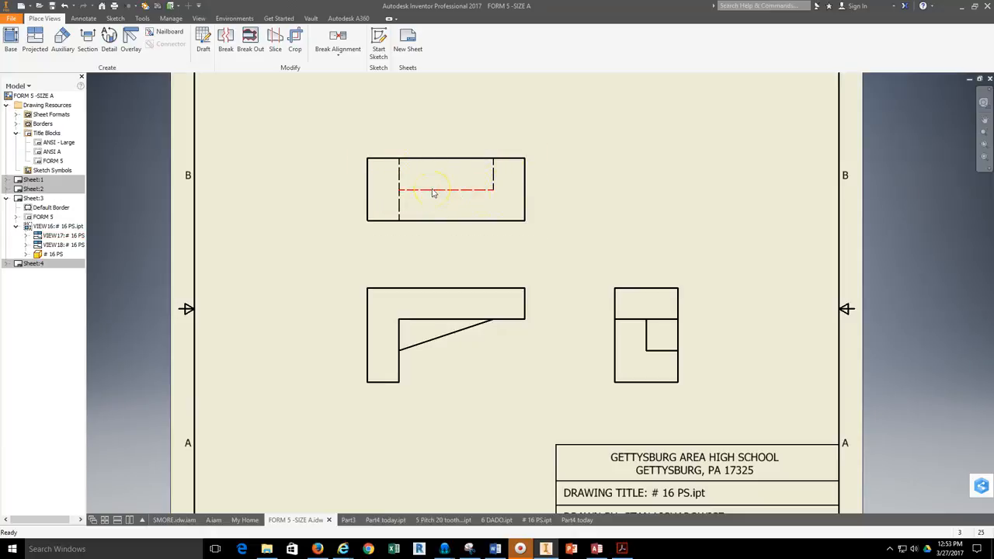
drag(708, 149, 424, 331)
key(Delete)
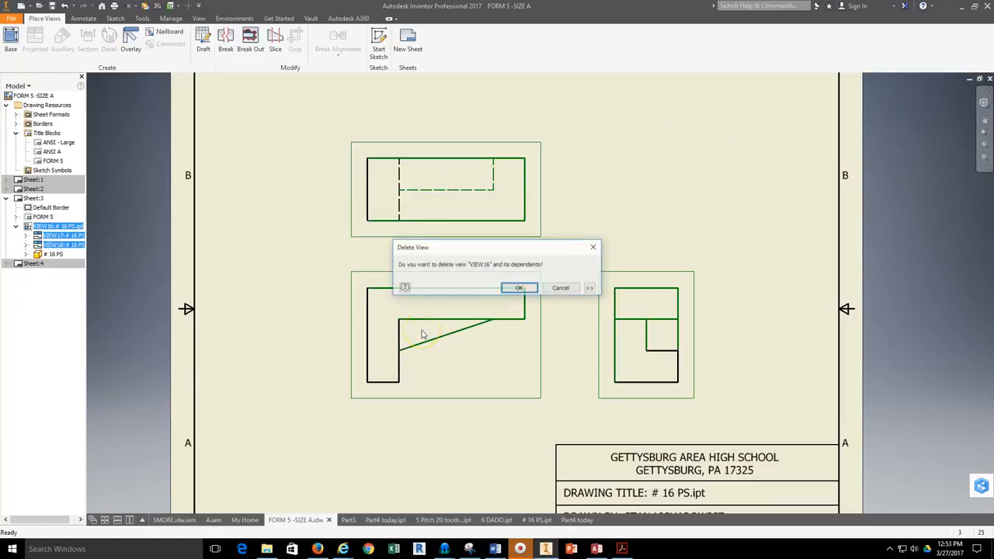
click(519, 288)
- Start a new base view on Sheet:3 using the part # 16 PS
click(11, 39)
click(232, 126)
click(190, 173)
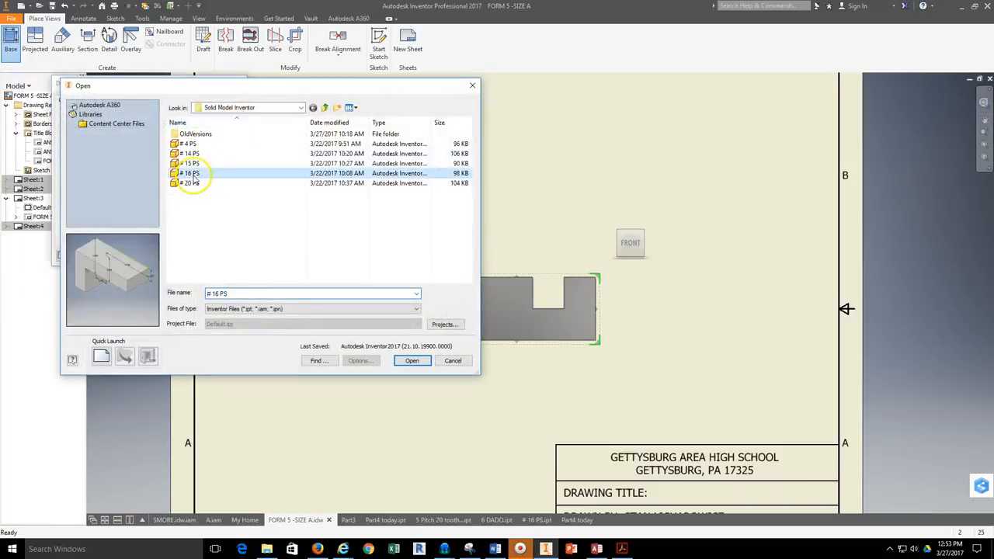
click(411, 366)
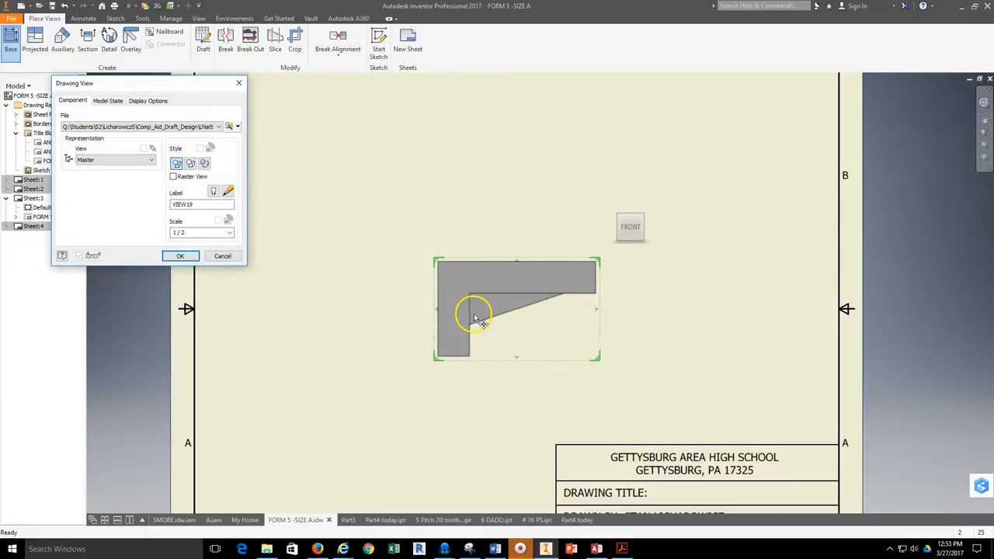
- Rotate the base view from its front orientation to the bottom face of the part
mouse_move(632, 227)
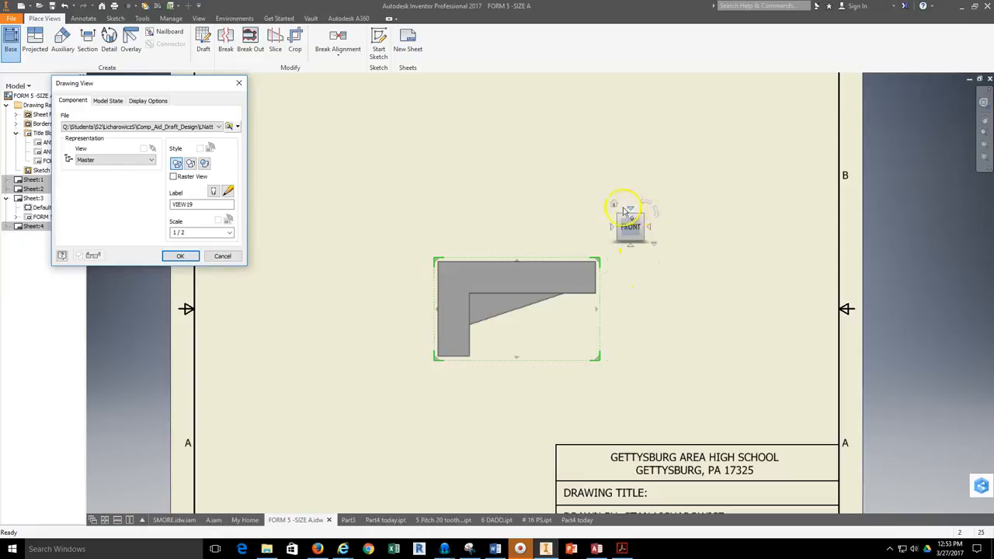
click(631, 248)
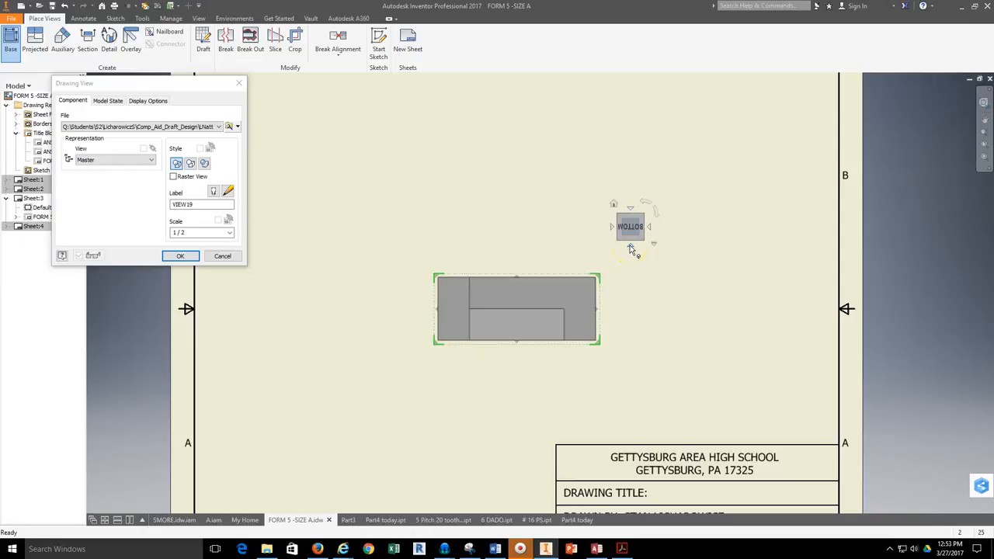
click(636, 246)
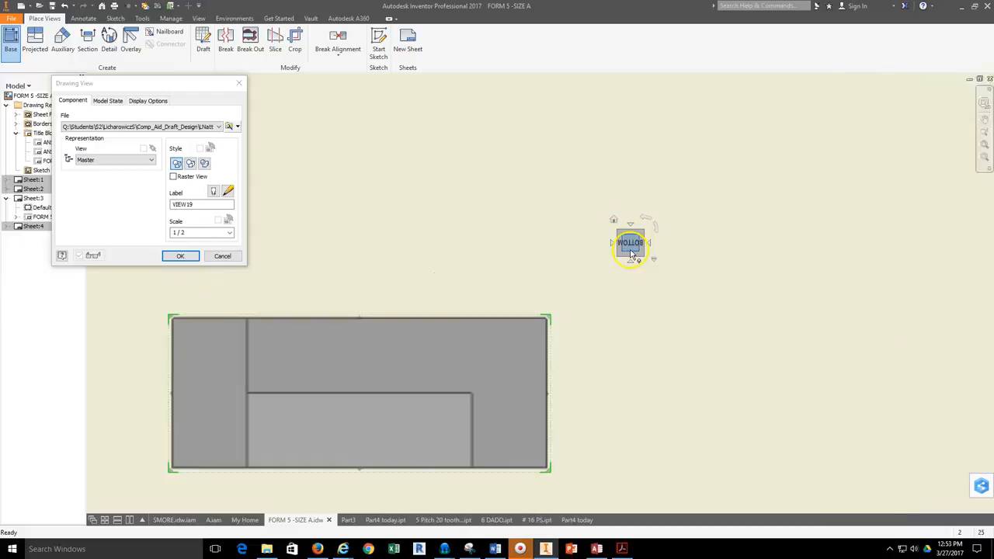
scroll(574, 346, down, 3)
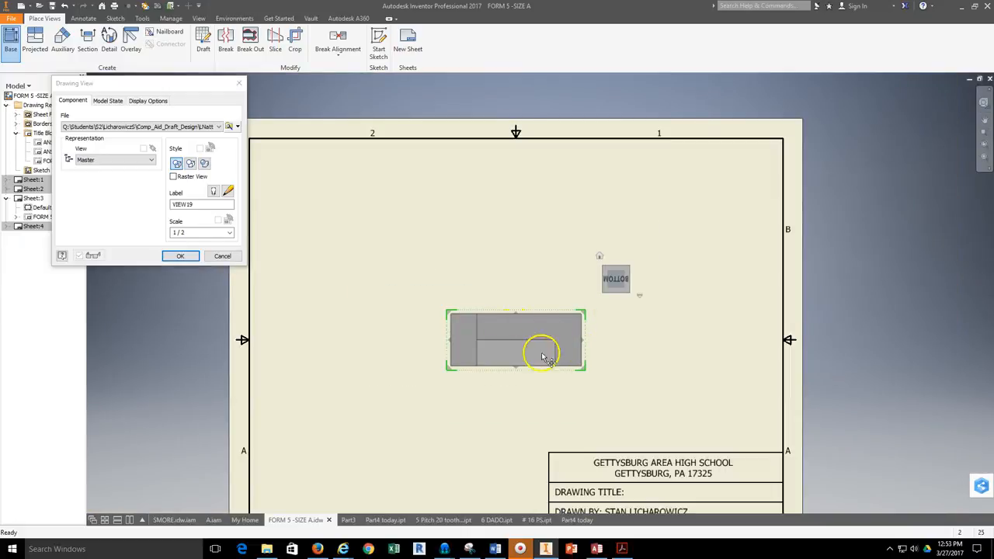
- Move the base view toward the lower left, project views above it and to its right, and create all three
mouse_move(542, 341)
mouse_down()
mouse_move(480, 358)
mouse_move(481, 255)
mouse_up()
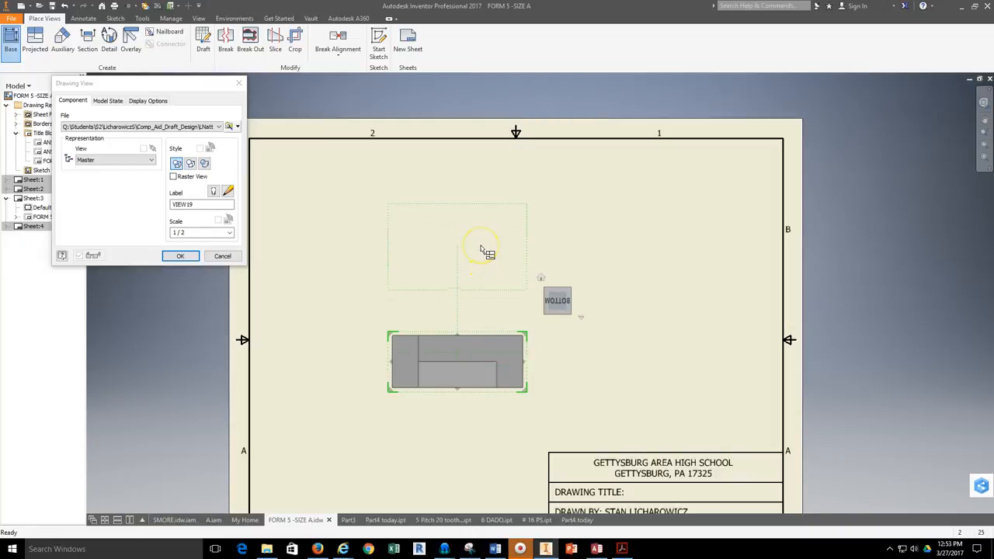
click(592, 365)
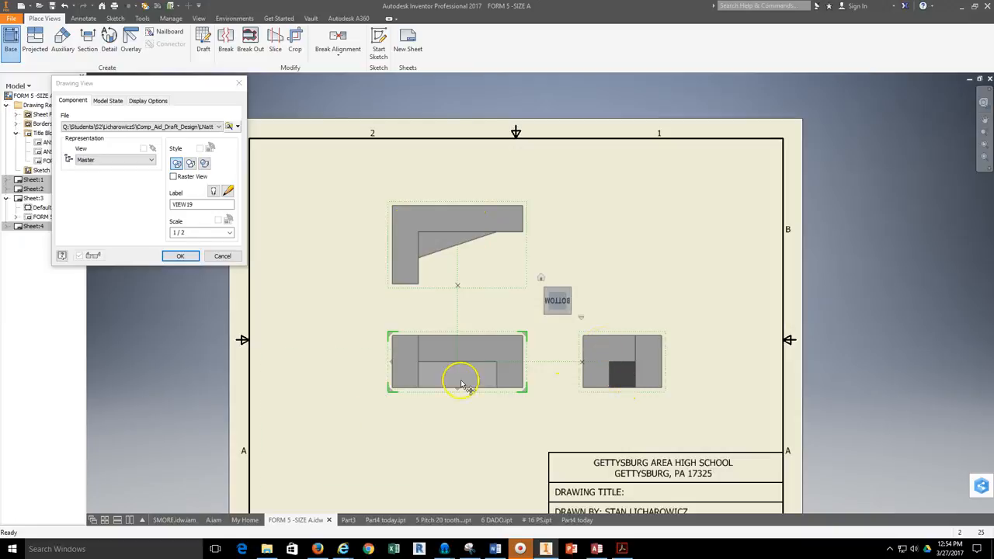
click(179, 257)
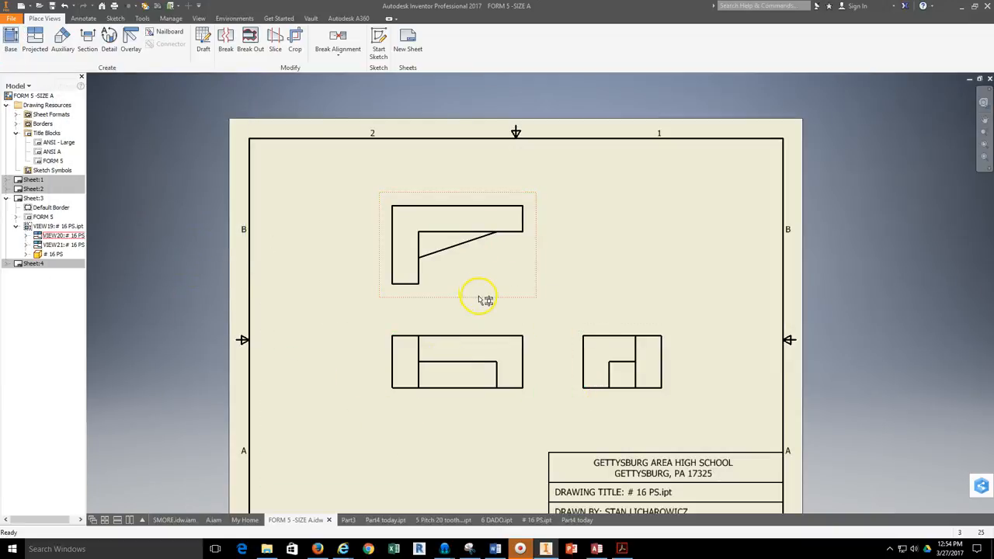
scroll(482, 343, down, 2)
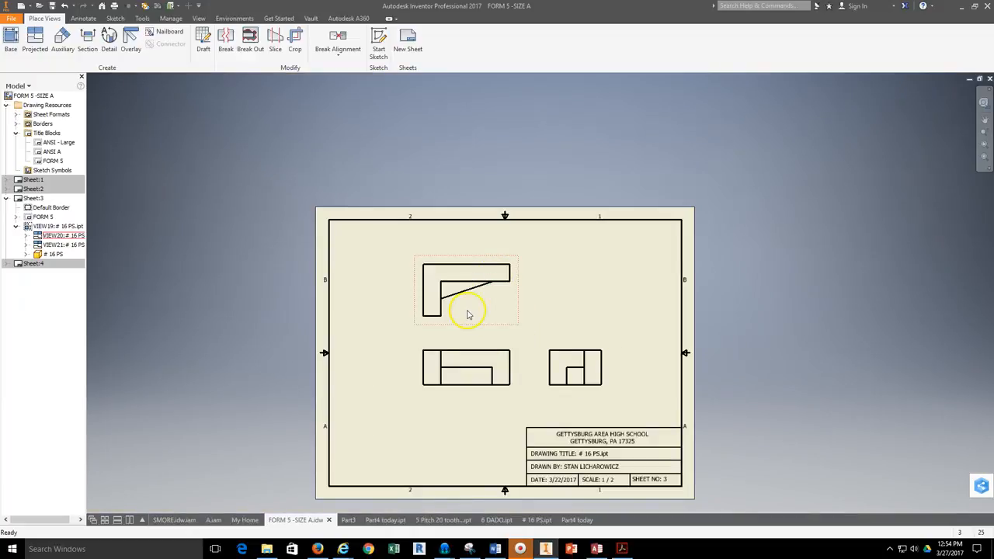
scroll(469, 314, up, 3)
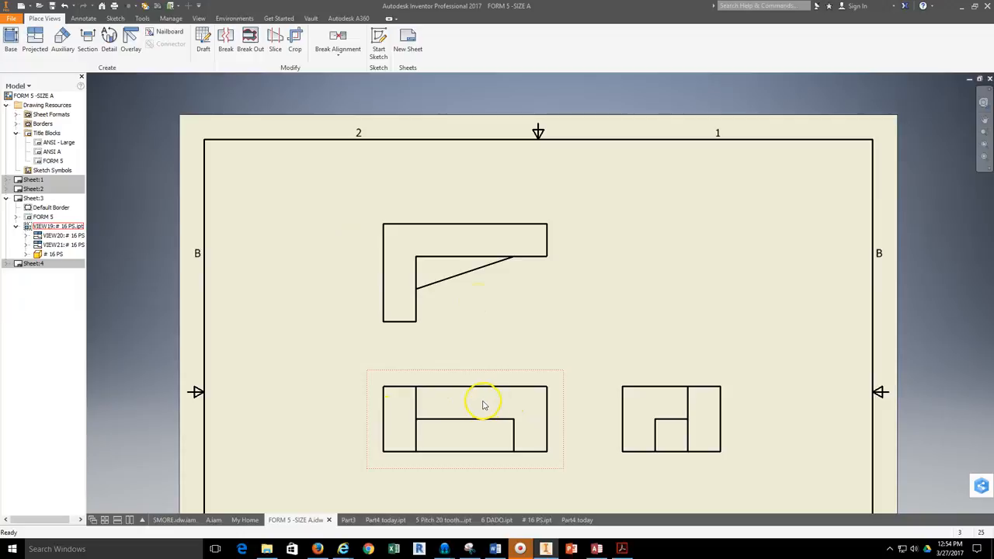
- Project an isometric view from the lower-left base view, place it in the upper-right area of Sheet:3 and create it
scroll(484, 405, down, 3)
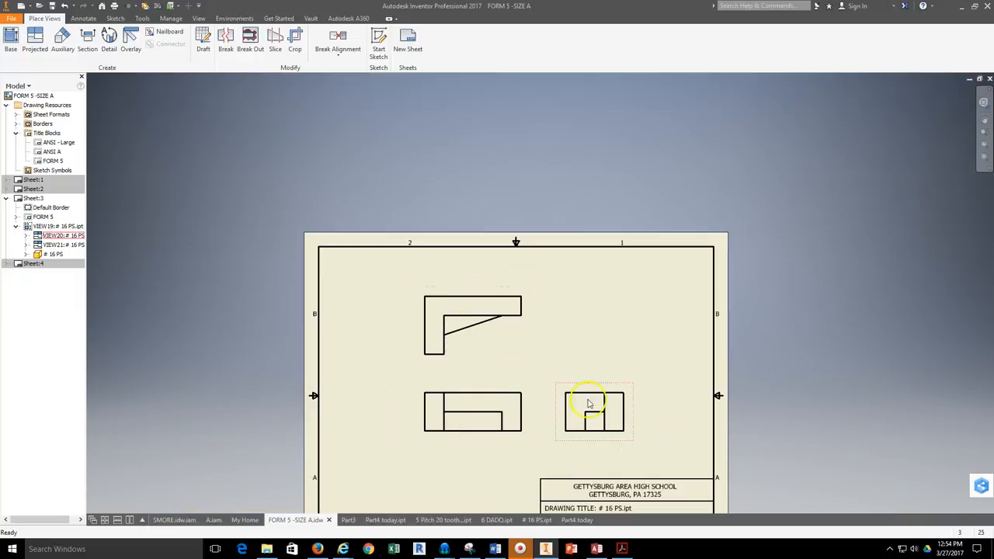
middle_drag(494, 410, 423, 358)
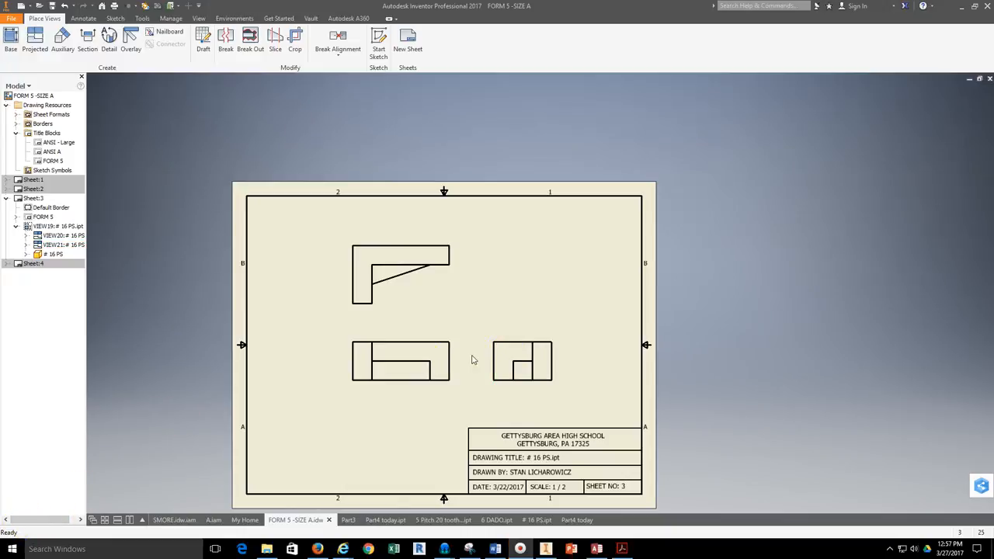
scroll(437, 342, up, 3)
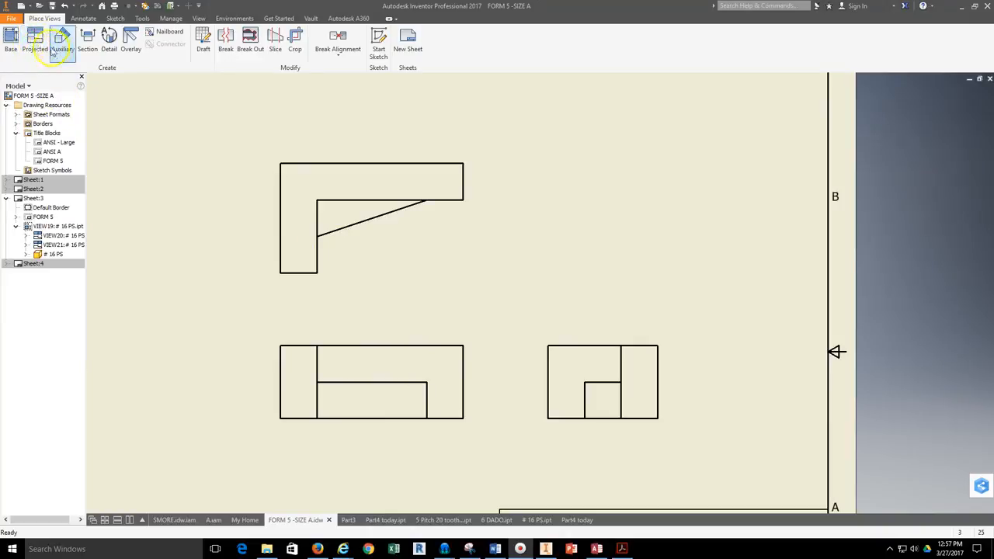
click(37, 50)
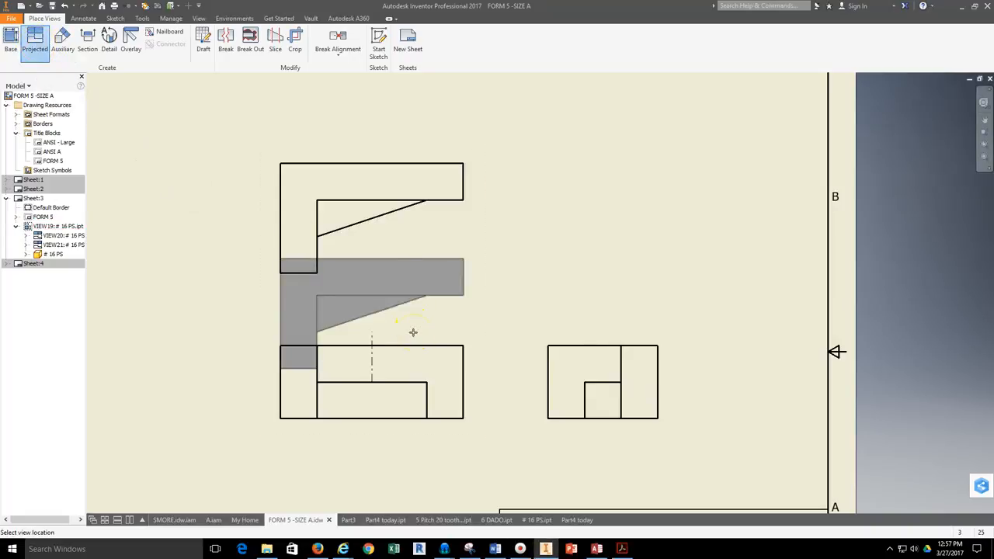
click(500, 310)
scroll(505, 282, down, 2)
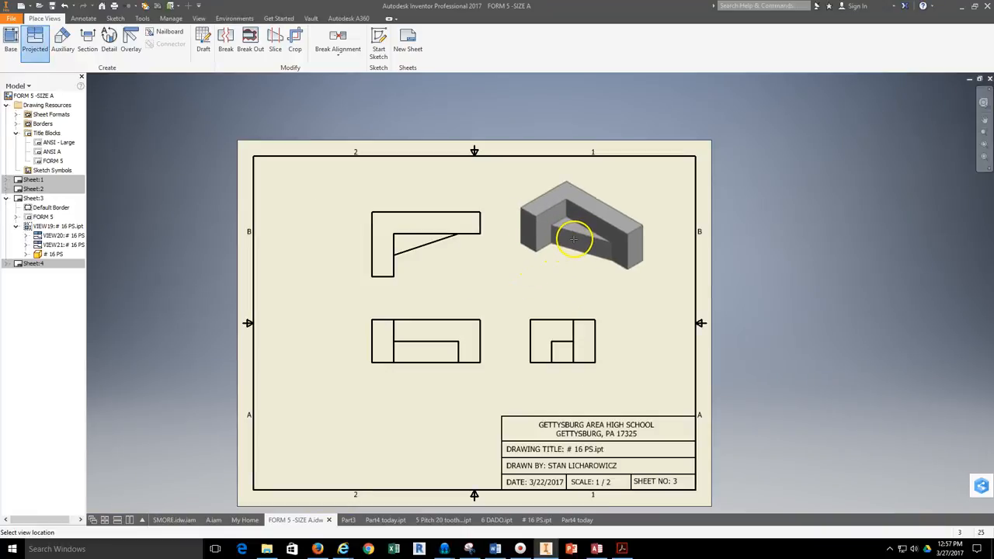
middle_drag(573, 239, 537, 278)
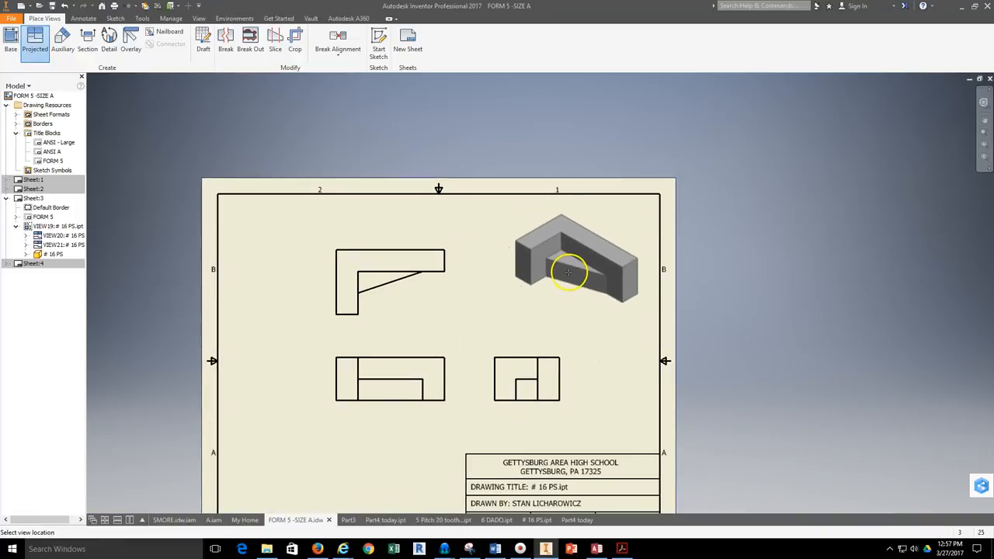
click(560, 269)
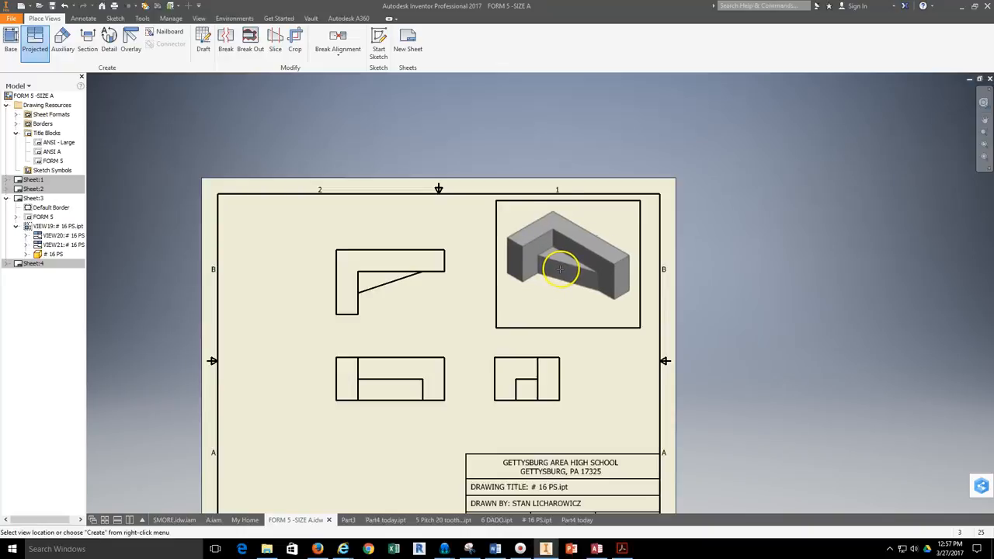
right_click(569, 279)
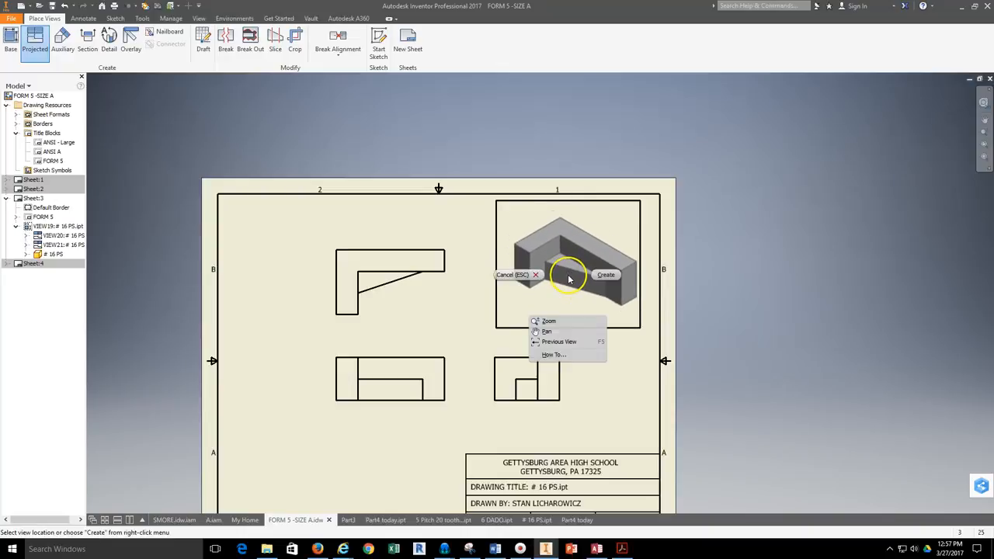
click(594, 276)
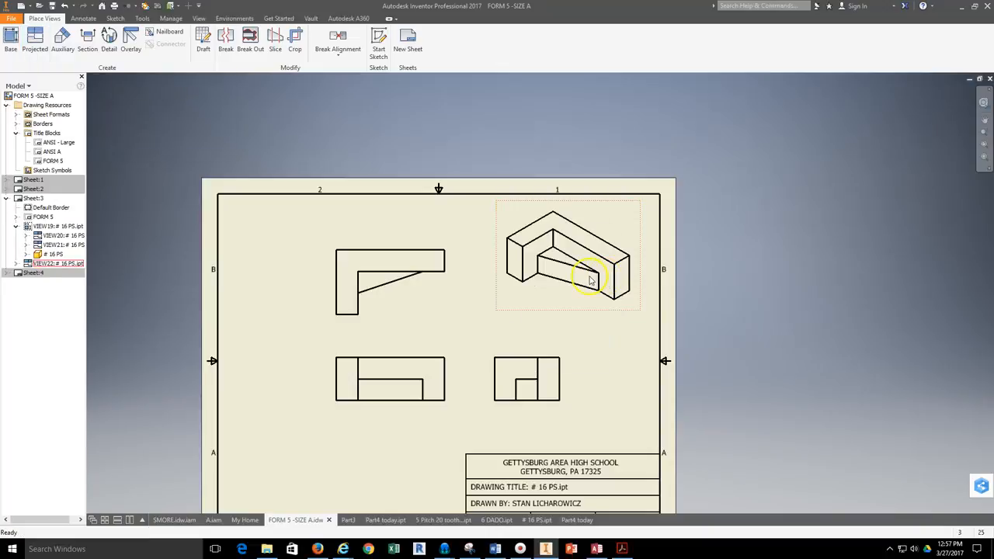
scroll(589, 280, down, 2)
scroll(547, 281, up, 2)
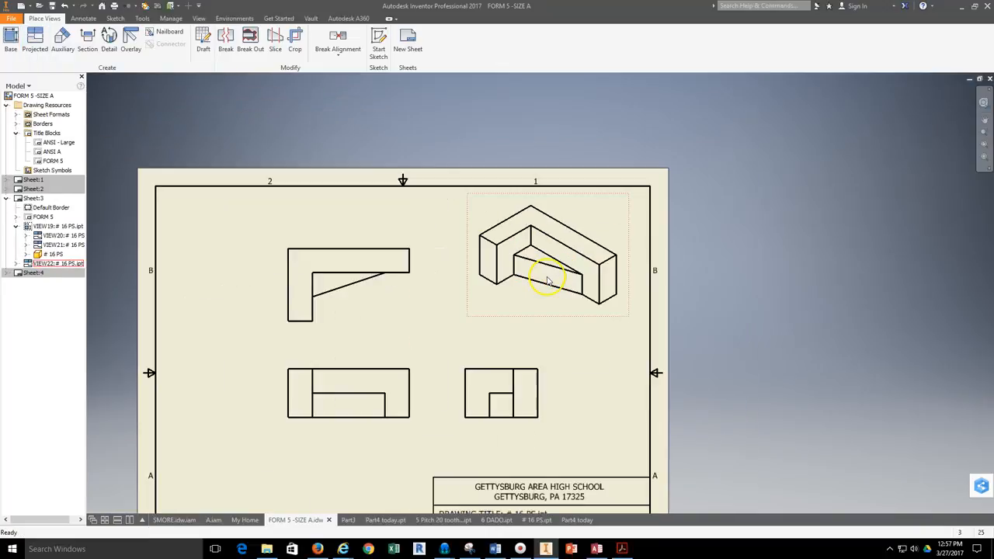
middle_drag(523, 329, 655, 301)
middle_drag(699, 327, 688, 297)
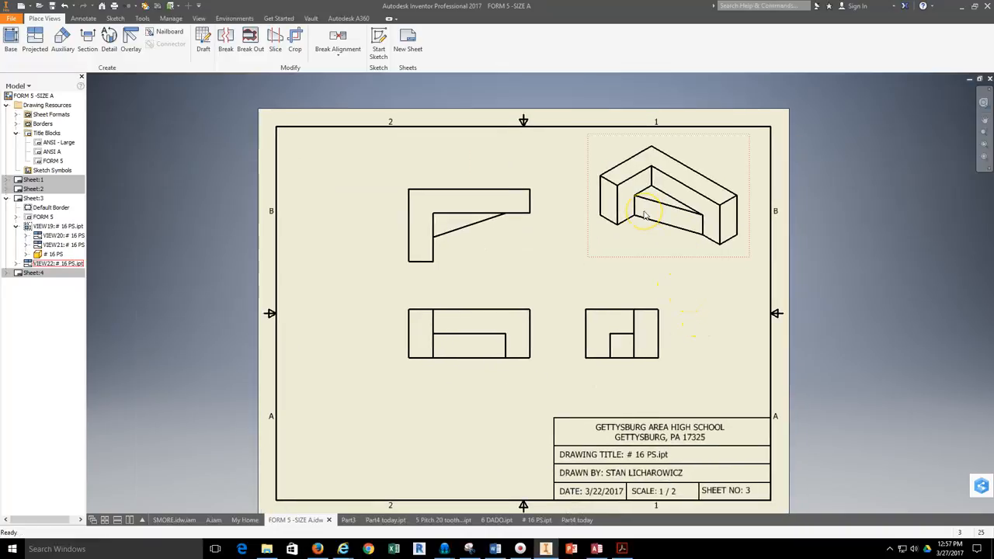
mouse_move(515, 286)
middle_down()
mouse_move(375, 260)
mouse_move(414, 261)
middle_up()
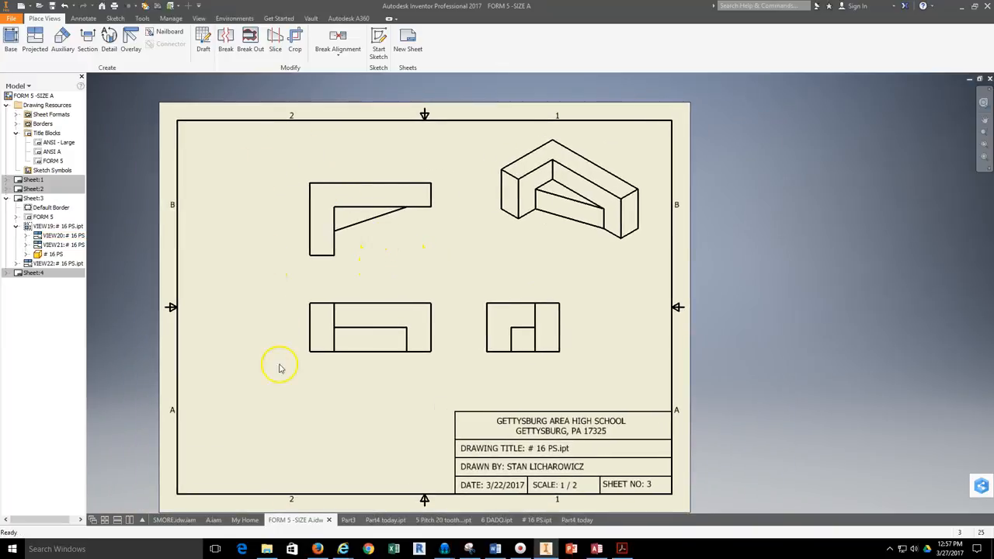